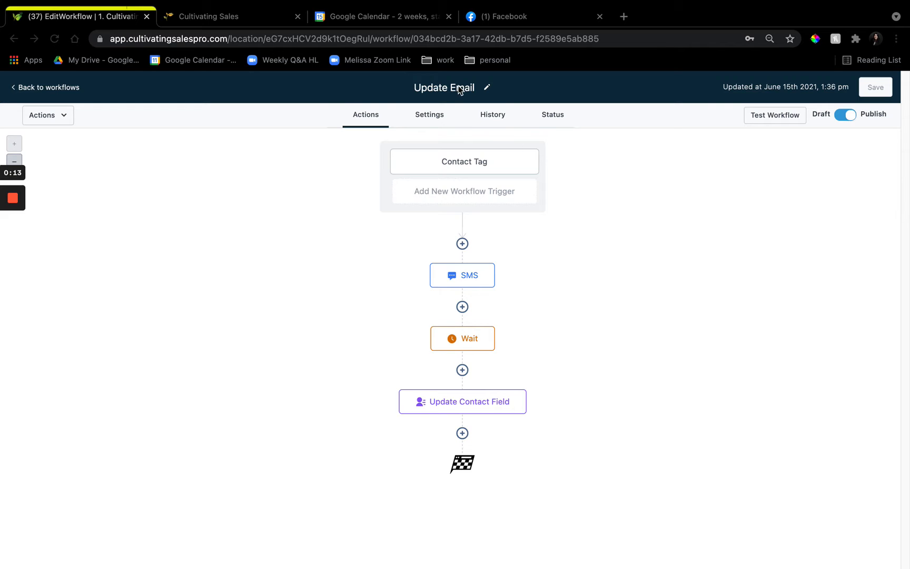
# Review the workflow's Allow Multiple and Stop On Response settings and the sending window's Specific Times options, leaving Any Time selected
pyautogui.click(421, 120)
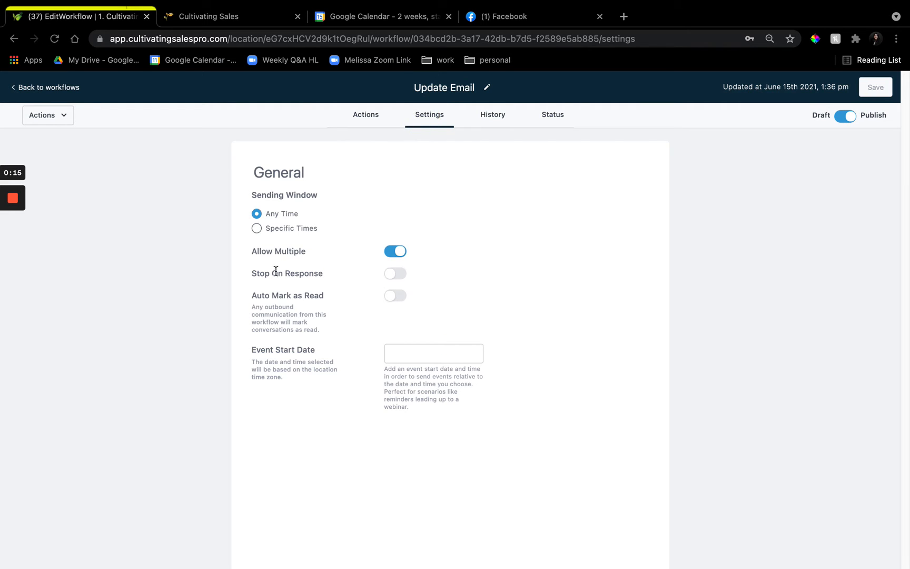
pyautogui.moveTo(252, 248); pyautogui.dragTo(308, 257)
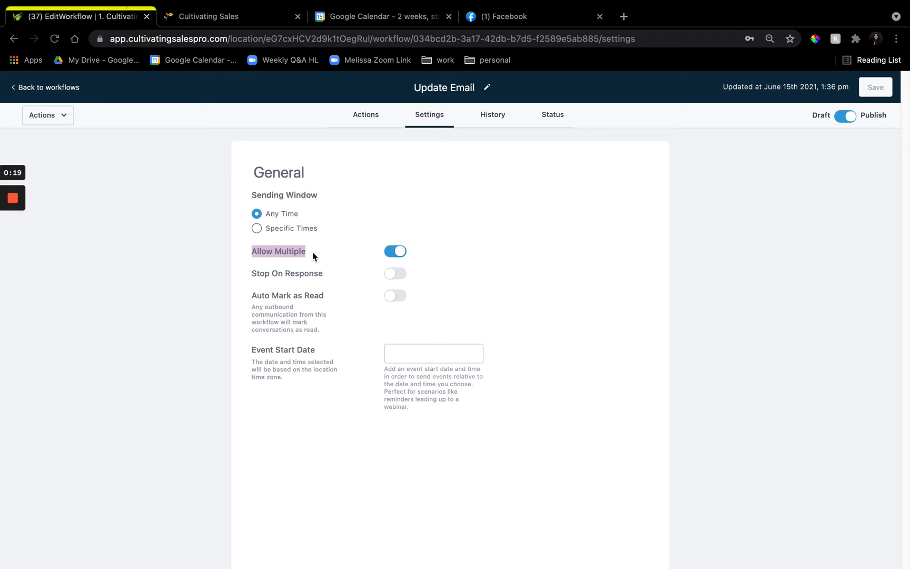
pyautogui.moveTo(253, 277)
pyautogui.mouseDown()
pyautogui.moveTo(325, 280)
pyautogui.moveTo(244, 266)
pyautogui.moveTo(256, 272)
pyautogui.mouseUp()
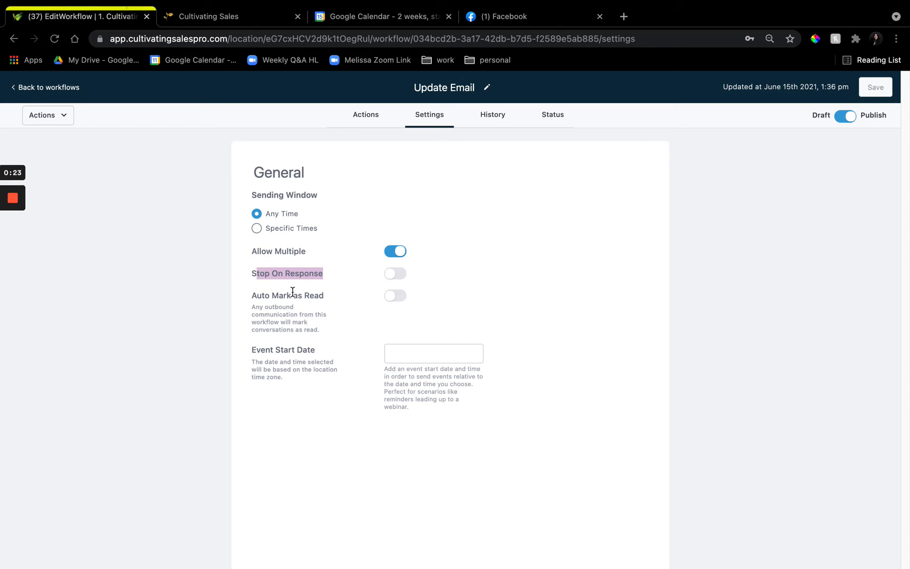
pyautogui.click(384, 281)
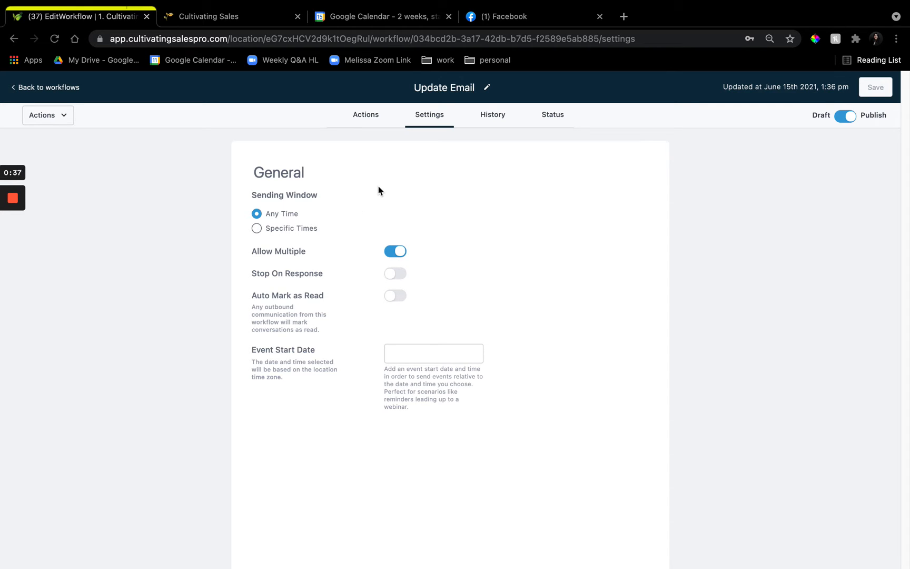
pyautogui.click(257, 229)
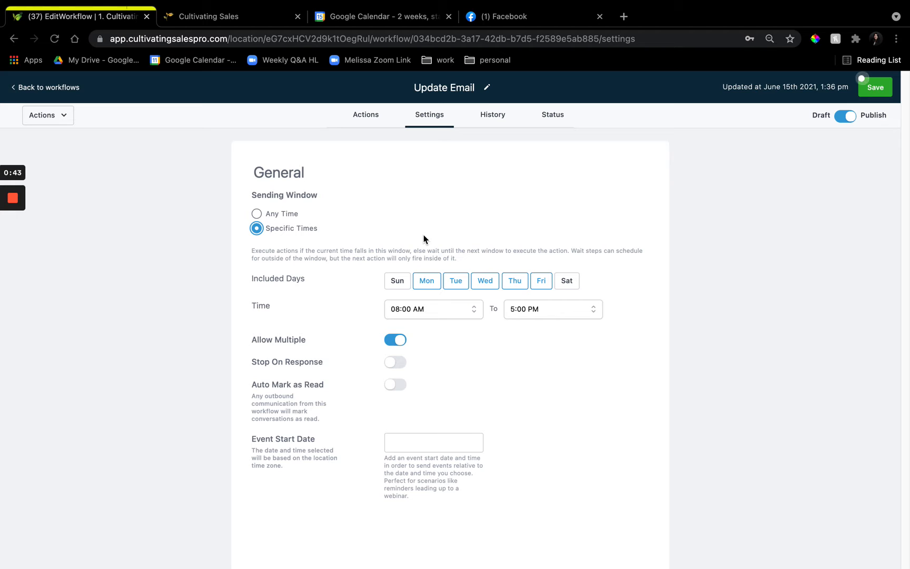
pyautogui.click(258, 214)
# Return to the workflow's actions and review the configuration of the existing Contact Tag trigger
pyautogui.click(378, 123)
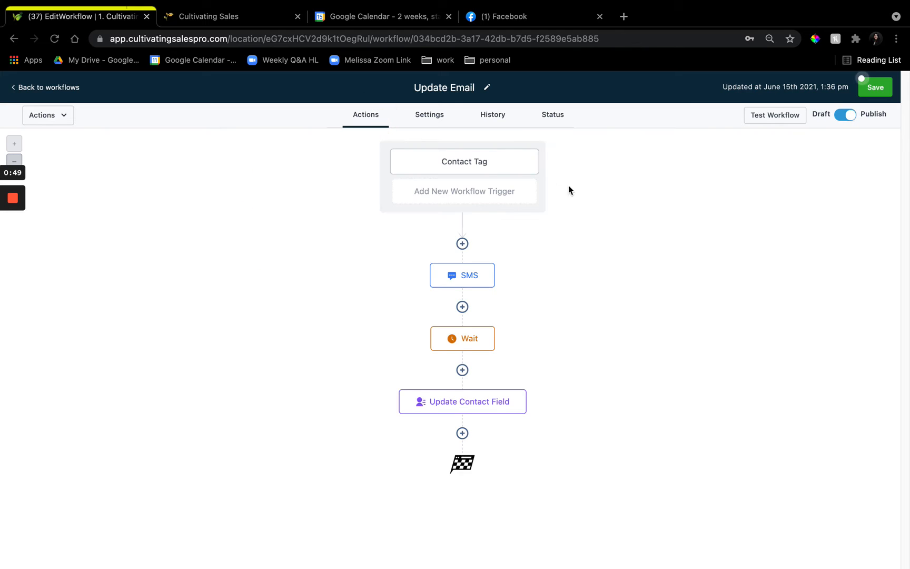
pyautogui.click(510, 169)
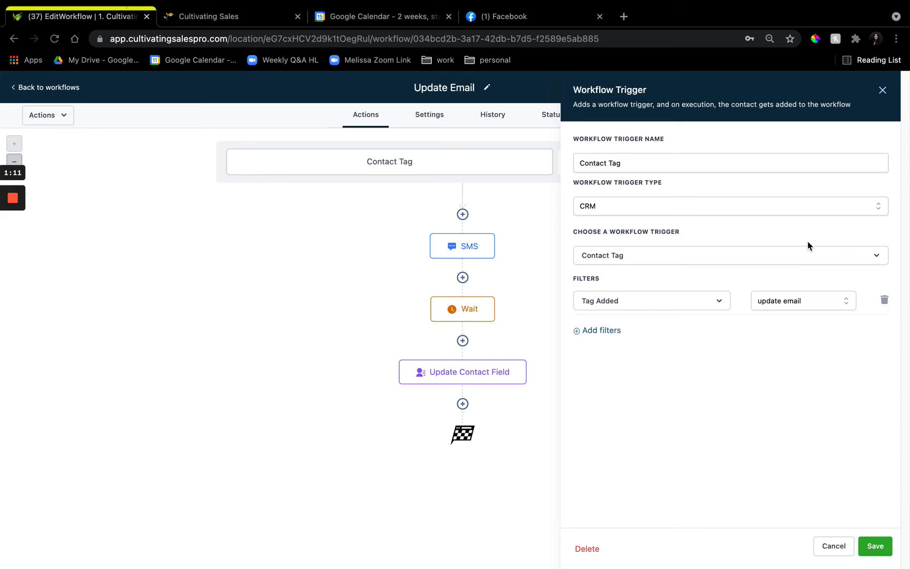
pyautogui.click(882, 90)
# Add a new workflow trigger and choose Email Events as its trigger
pyautogui.click(469, 191)
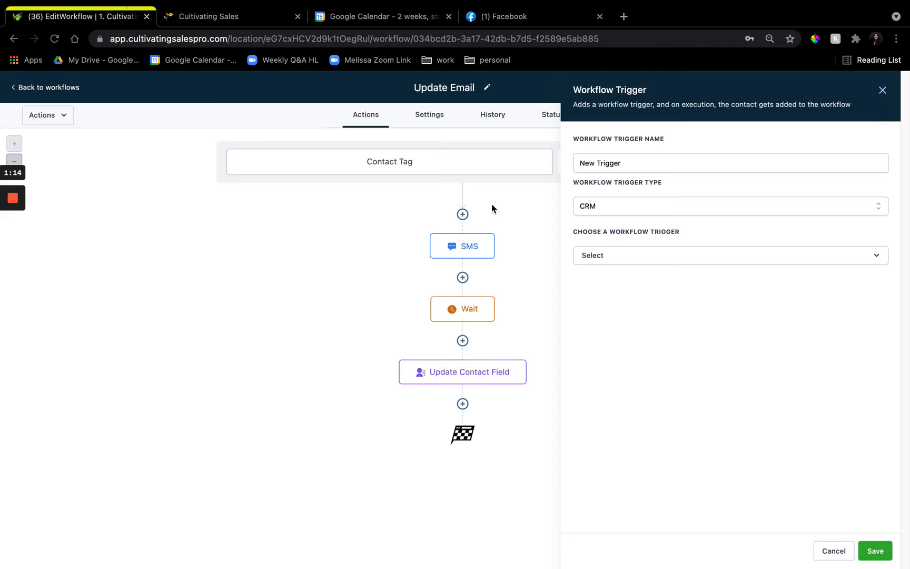
pyautogui.click(656, 265)
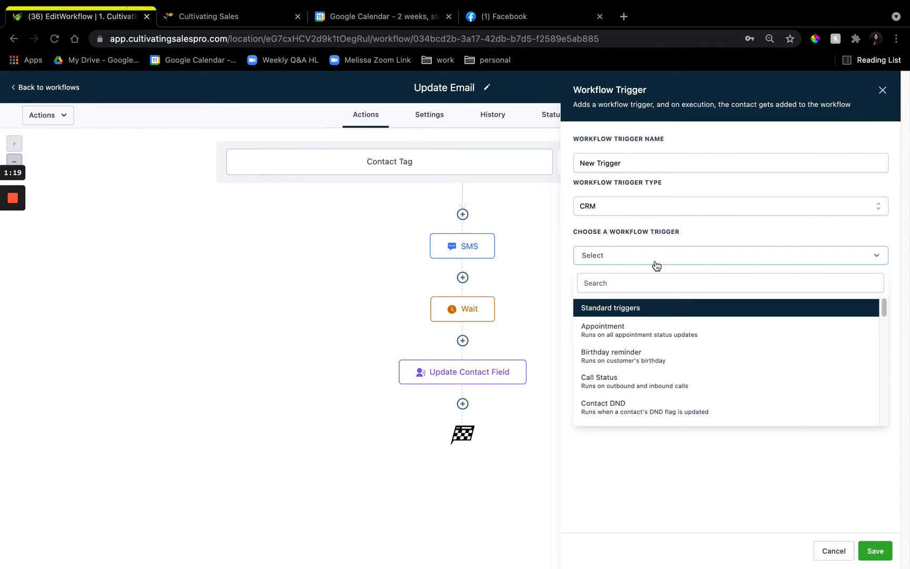
pyautogui.scroll(-5, 676, 327)
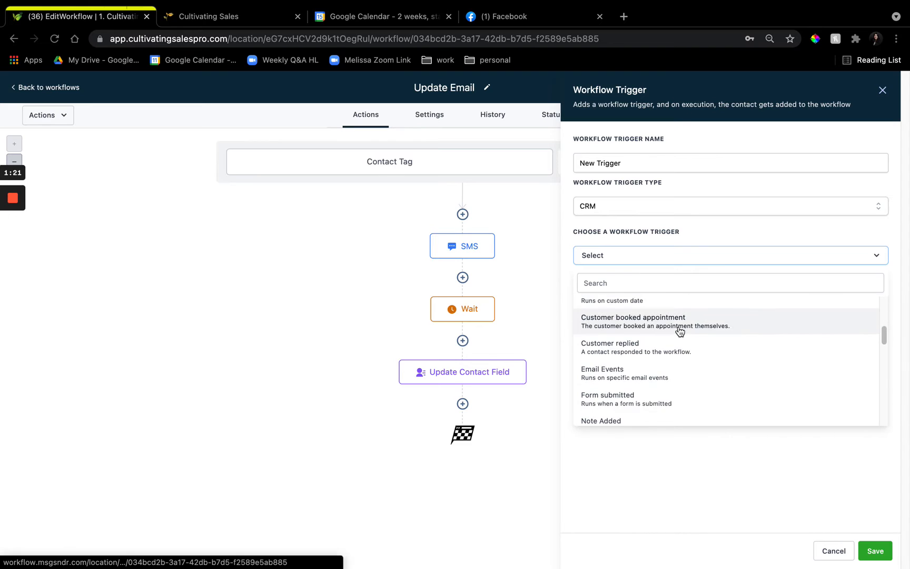
pyautogui.scroll(-1, 679, 331)
pyautogui.click(624, 325)
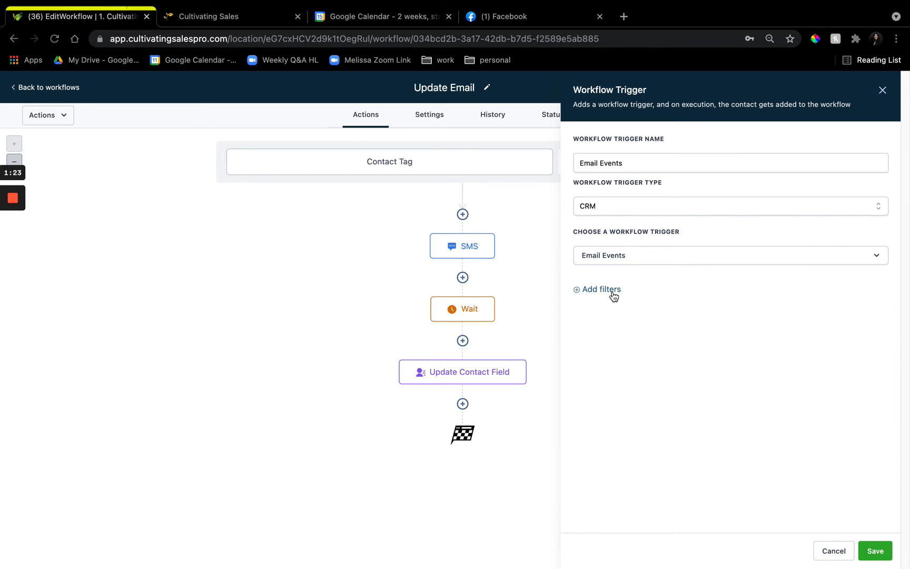
# Filter the Email Events trigger by the event "Bounced - mailgun only" and save the trigger
pyautogui.click(613, 294)
pyautogui.click(610, 300)
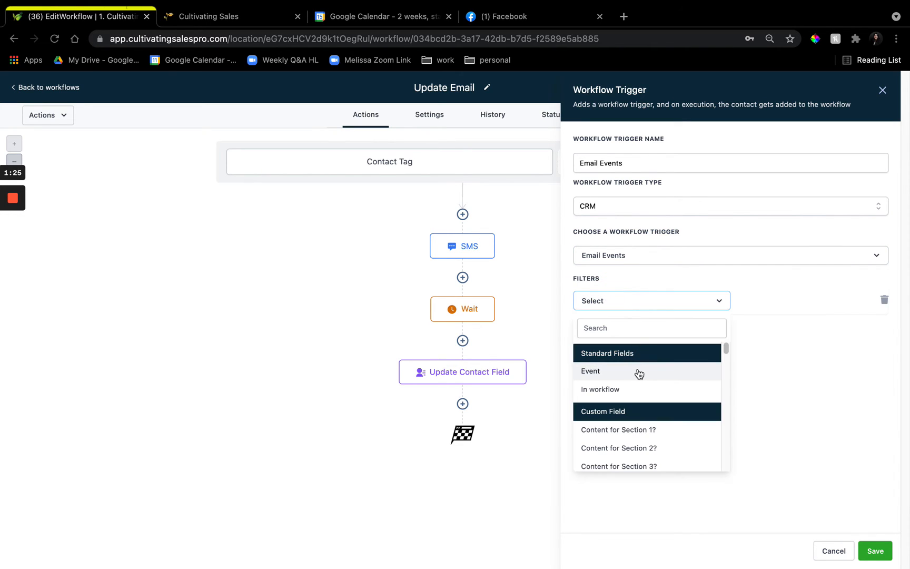
pyautogui.click(638, 374)
pyautogui.click(759, 308)
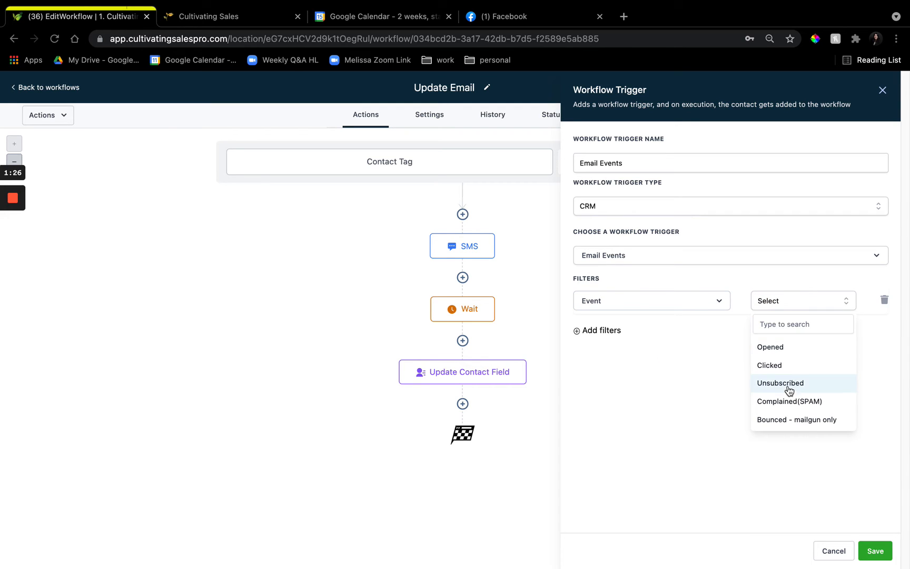
pyautogui.click(789, 420)
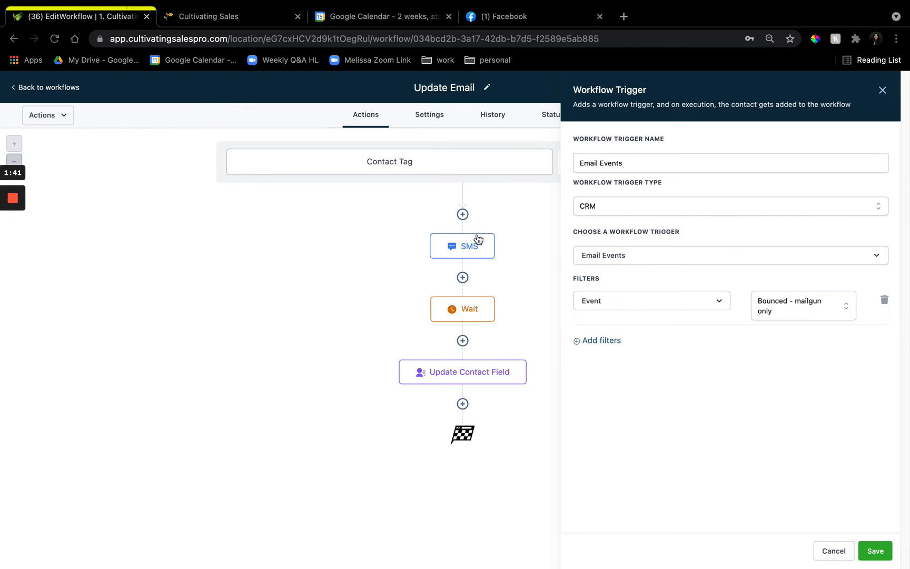
pyautogui.click(875, 550)
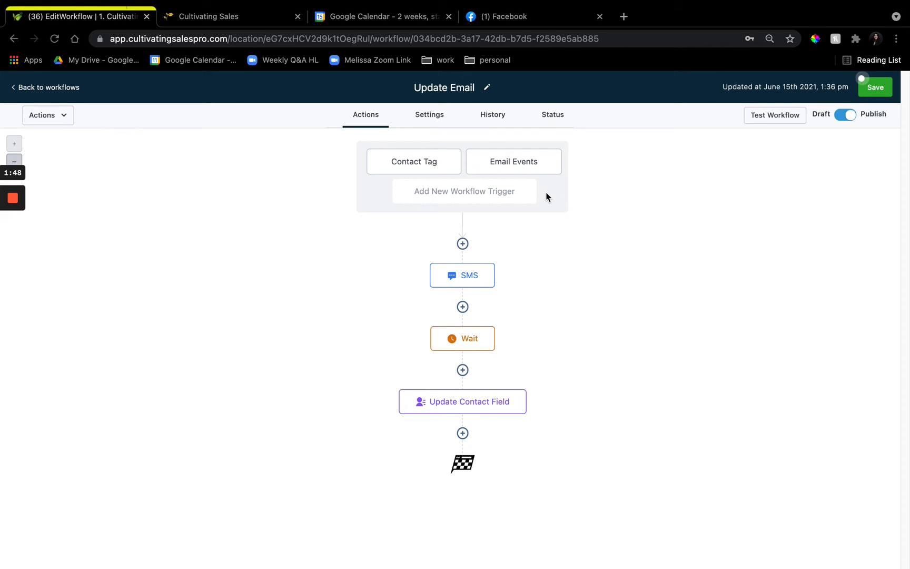
# Review the SMS action's message, its contact email placeholder and the contact custom values available for it, leaving the text unchanged
pyautogui.click(463, 283)
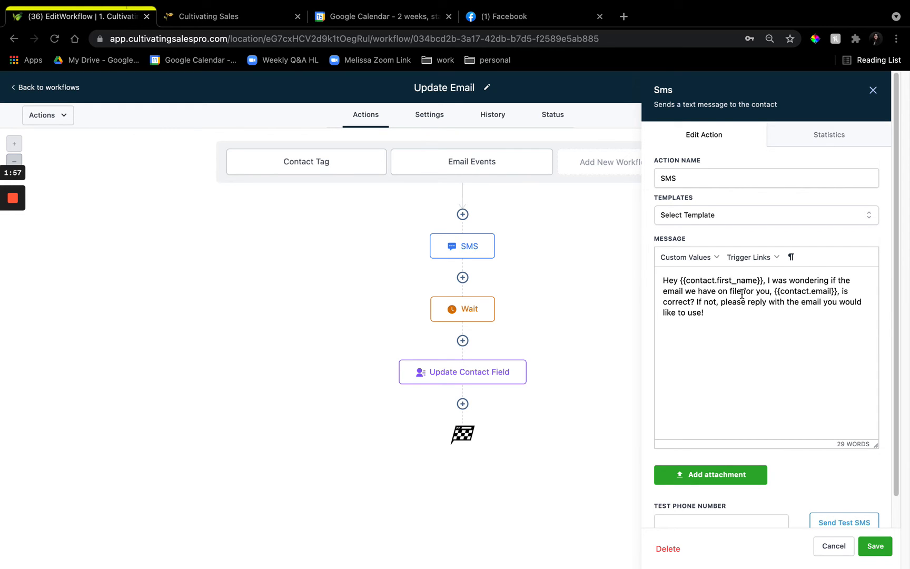
pyautogui.moveTo(775, 292); pyautogui.dragTo(838, 292)
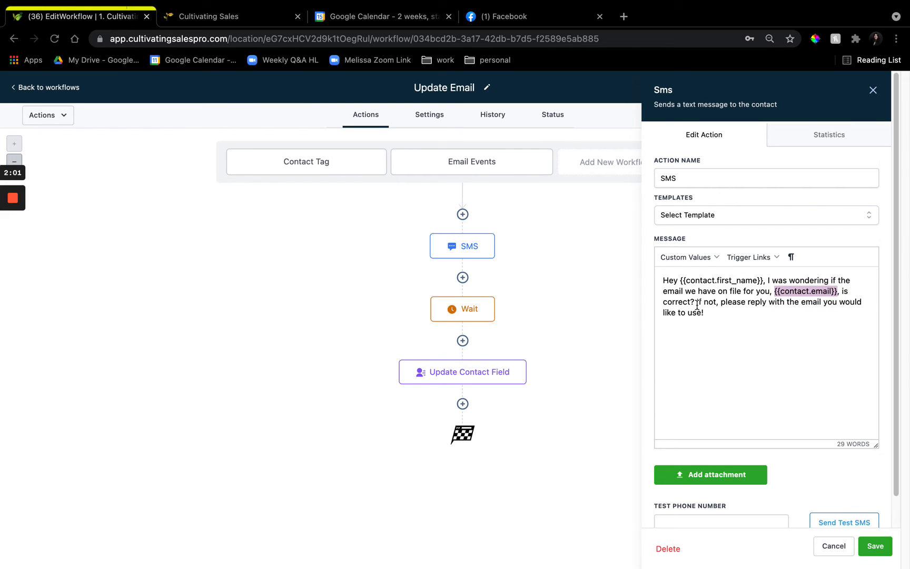
pyautogui.click(839, 313)
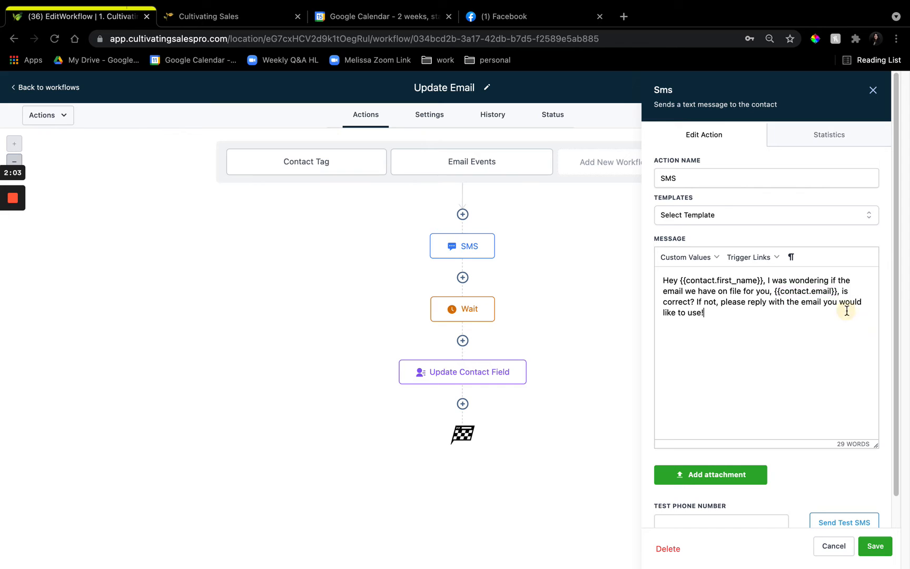
pyautogui.click(694, 259)
pyautogui.moveTo(690, 278)
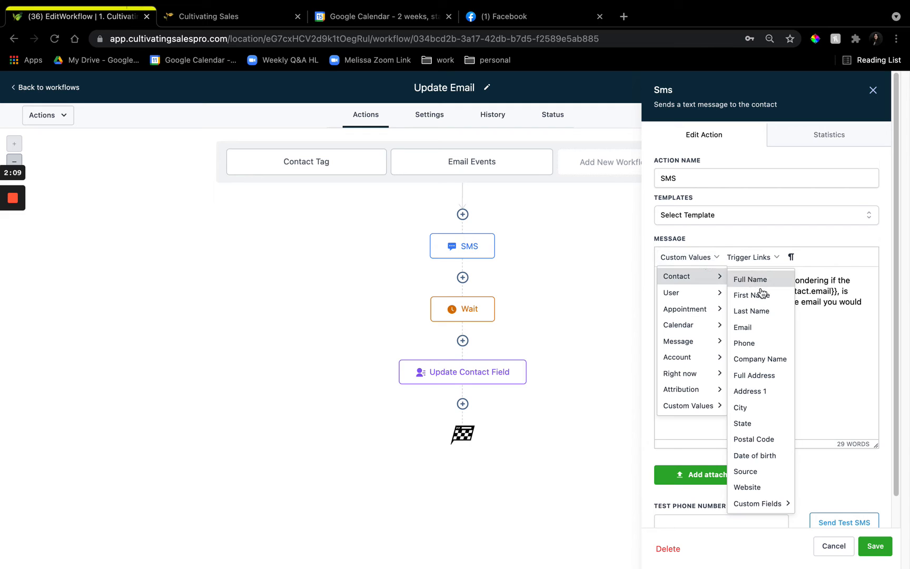
pyautogui.click(818, 308)
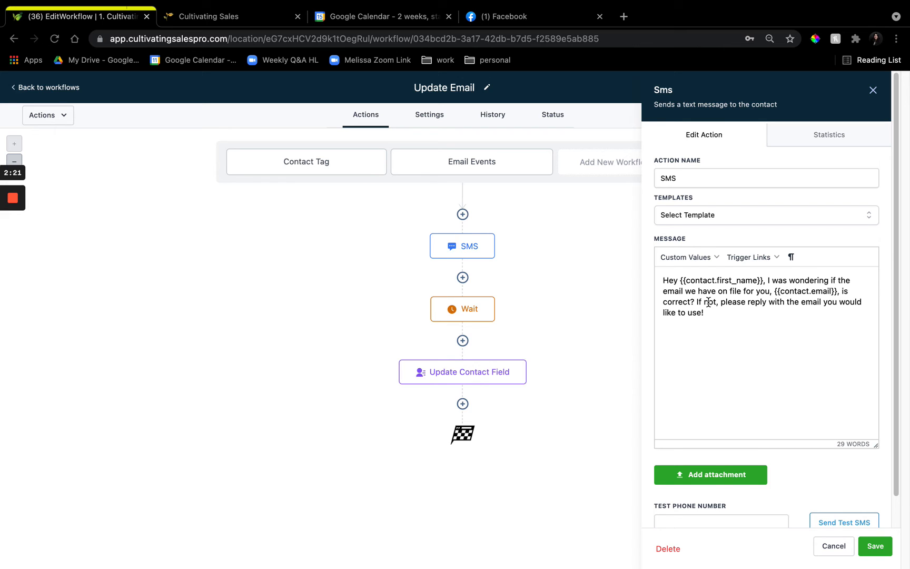
pyautogui.click(873, 90)
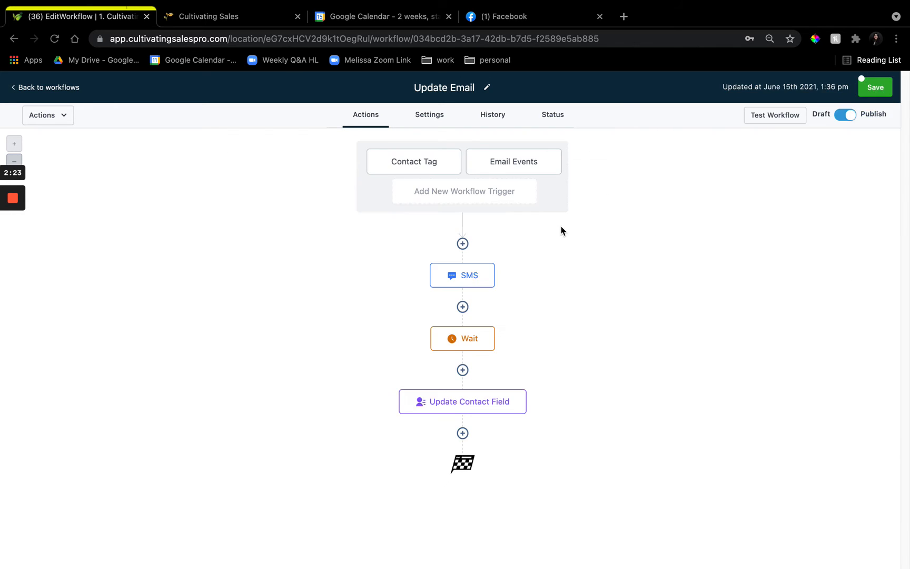
# Review the Wait action's contact reply setting and the messages available for it to wait on
pyautogui.click(471, 338)
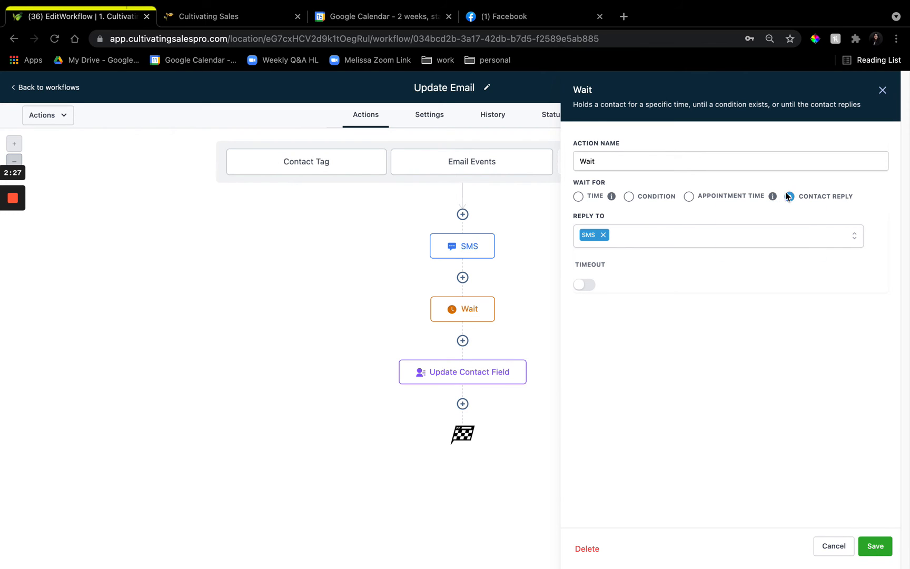
pyautogui.click(642, 244)
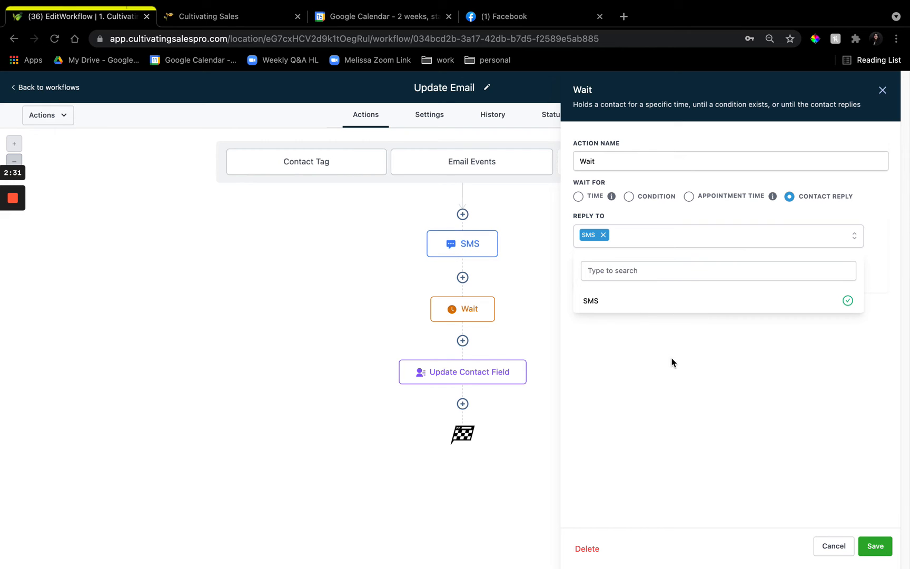
pyautogui.click(728, 373)
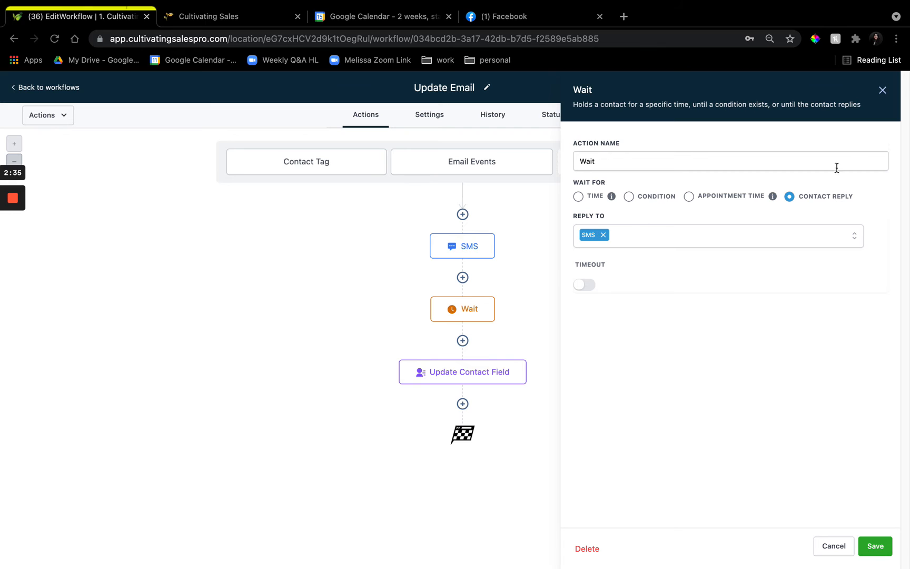
pyautogui.click(882, 90)
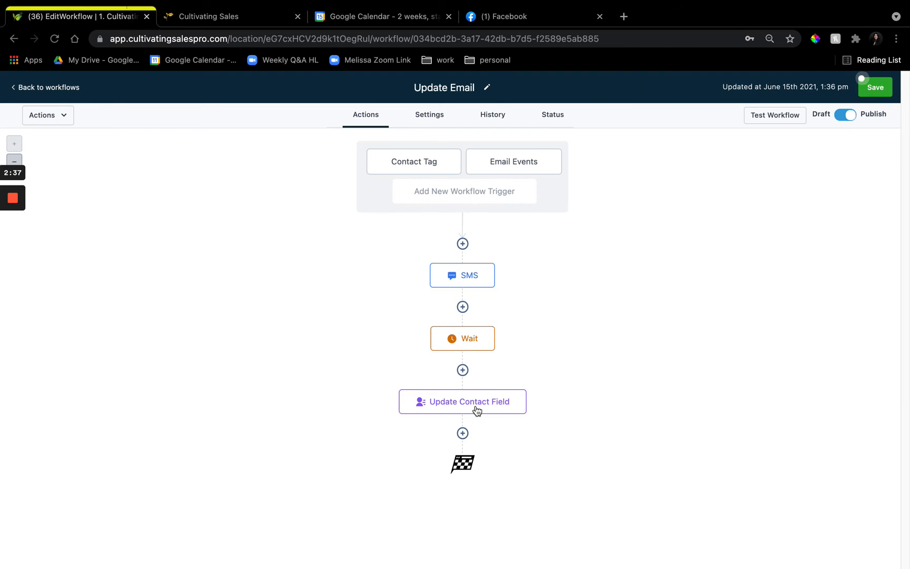
# Browse the actions that can be added after the Update Contact Field step to locate Update Contact Field
pyautogui.click(463, 433)
pyautogui.scroll(-6, 736, 414)
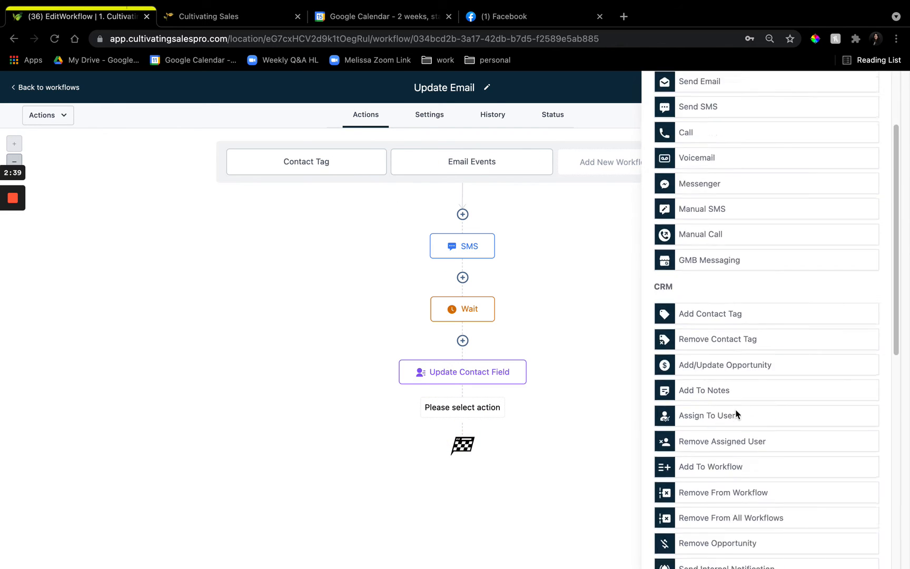
pyautogui.scroll(-2, 736, 414)
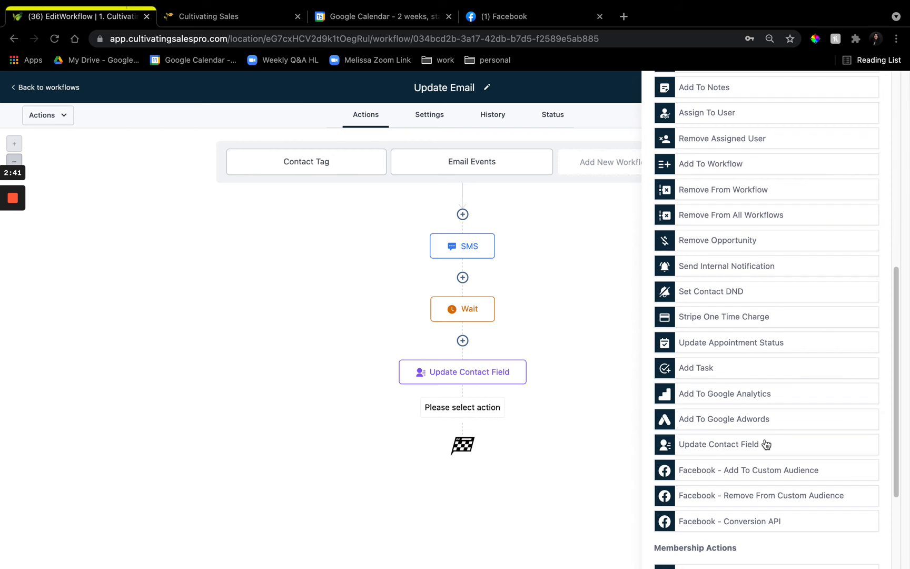
# In the existing Update Contact Field action, replace the Email field's value with the Message Body custom value
pyautogui.click(515, 377)
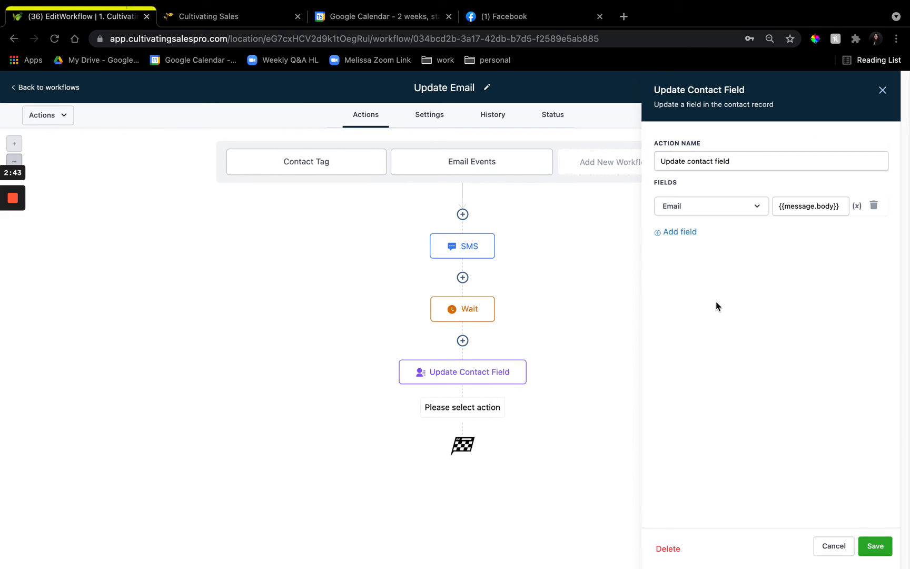
pyautogui.click(734, 208)
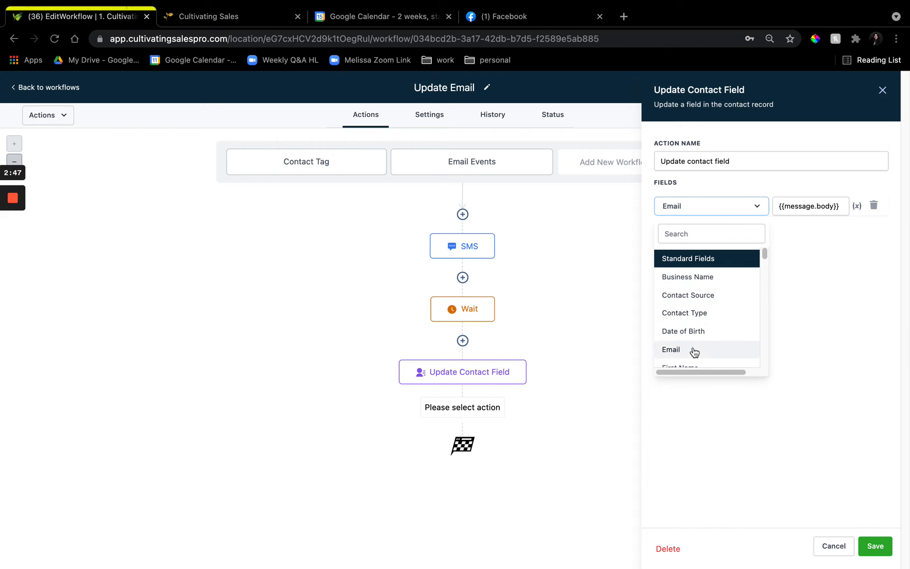
pyautogui.click(819, 213)
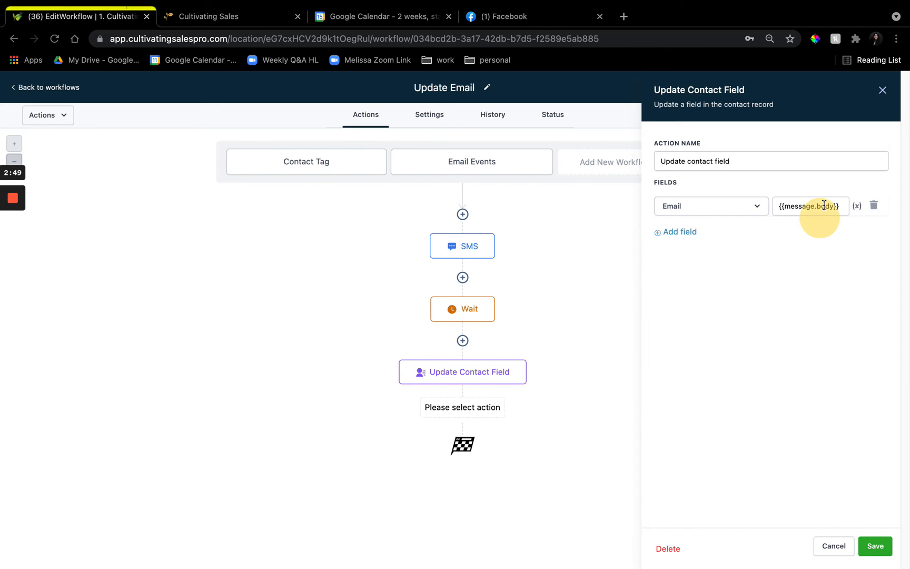
pyautogui.click(814, 200)
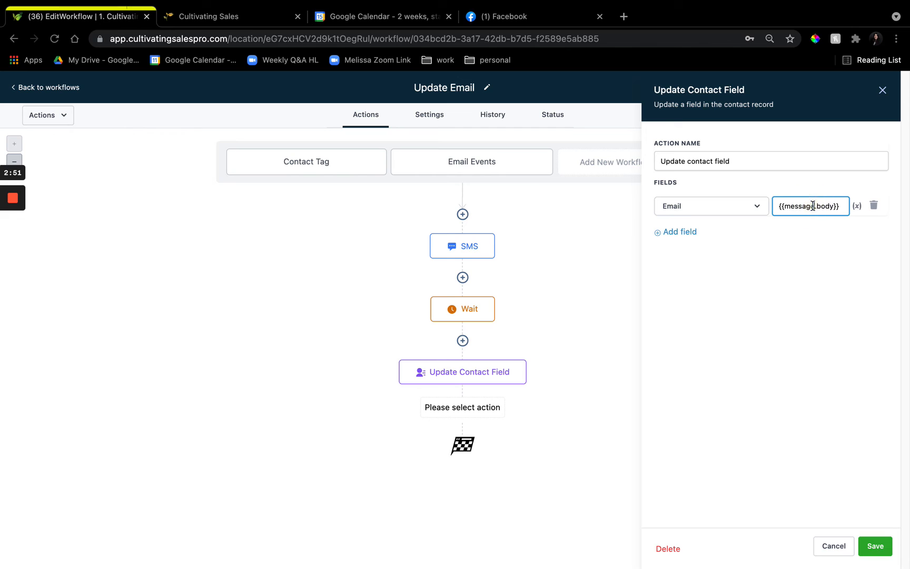
pyautogui.press('super+a')
pyautogui.press('BackSpace')
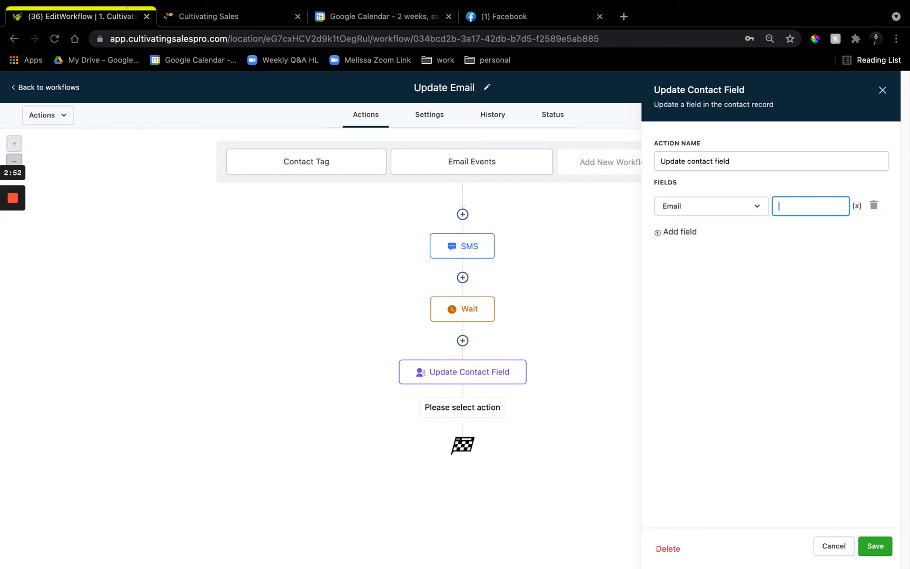
pyautogui.click(857, 206)
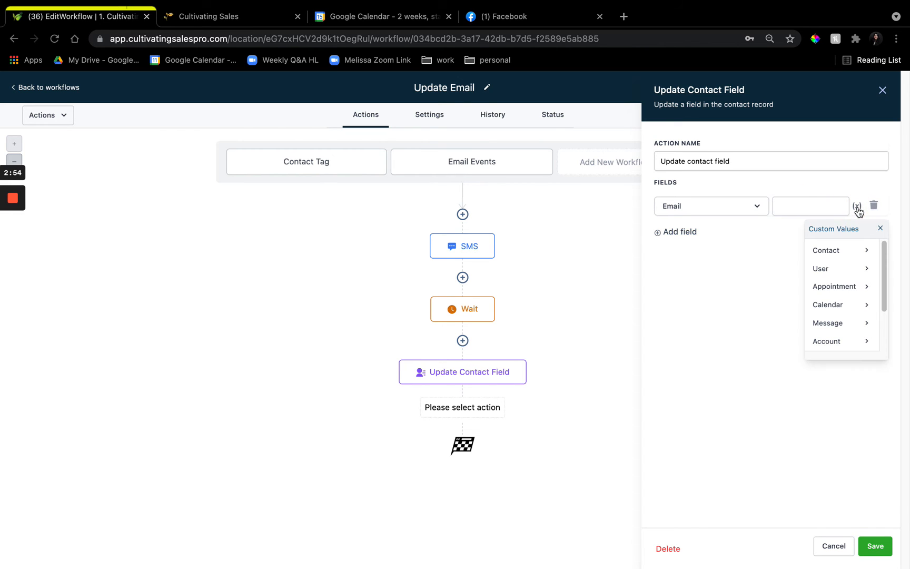
pyautogui.click(839, 251)
pyautogui.click(754, 323)
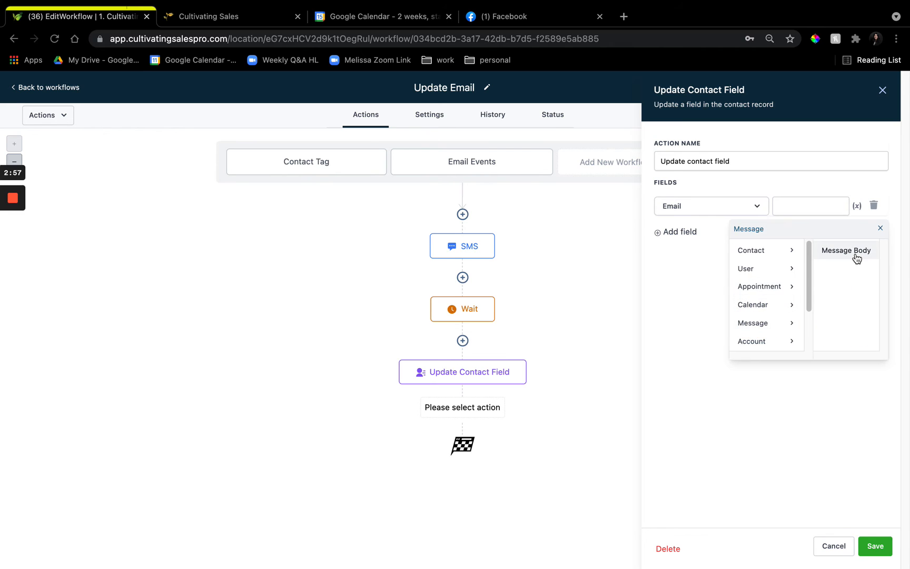
pyautogui.click(855, 257)
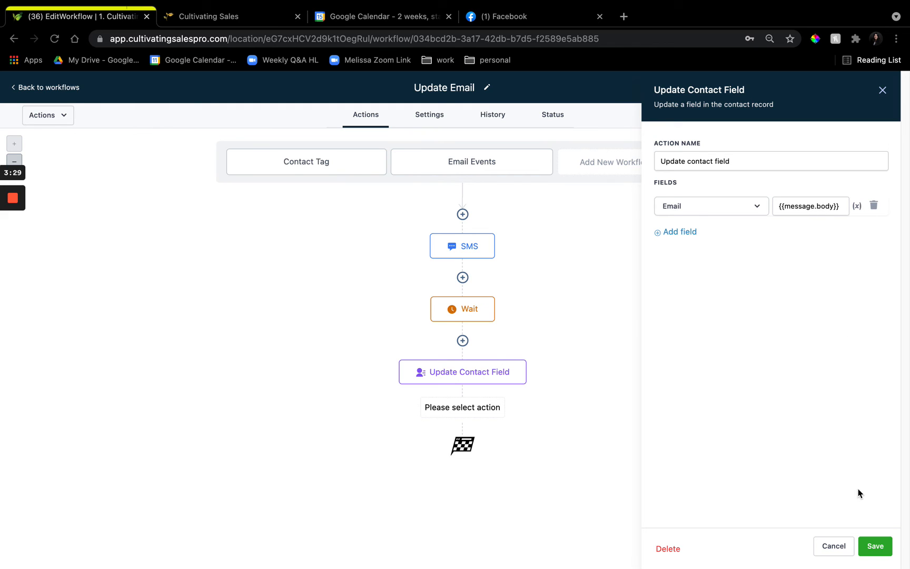
# Save the Update Contact Field action and the Update Email workflow
pyautogui.click(875, 545)
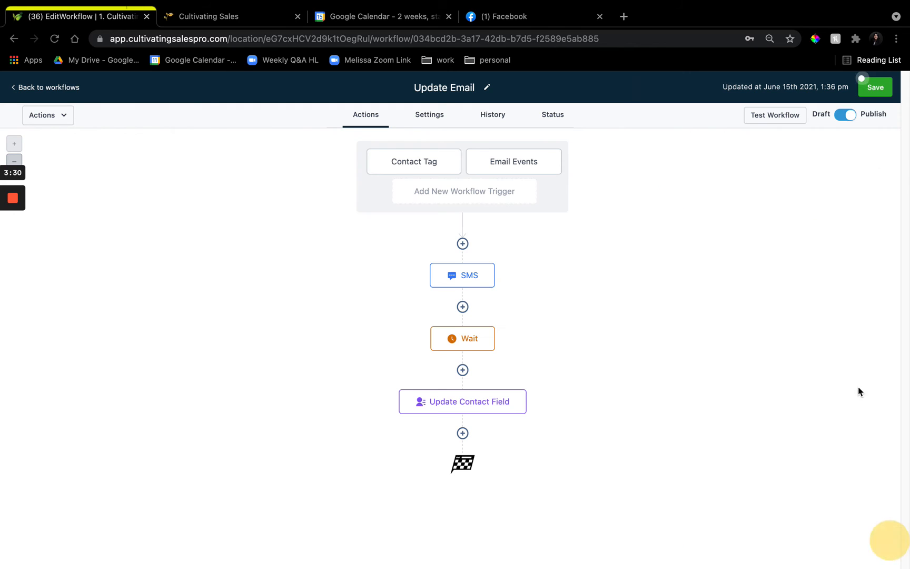
pyautogui.click(879, 84)
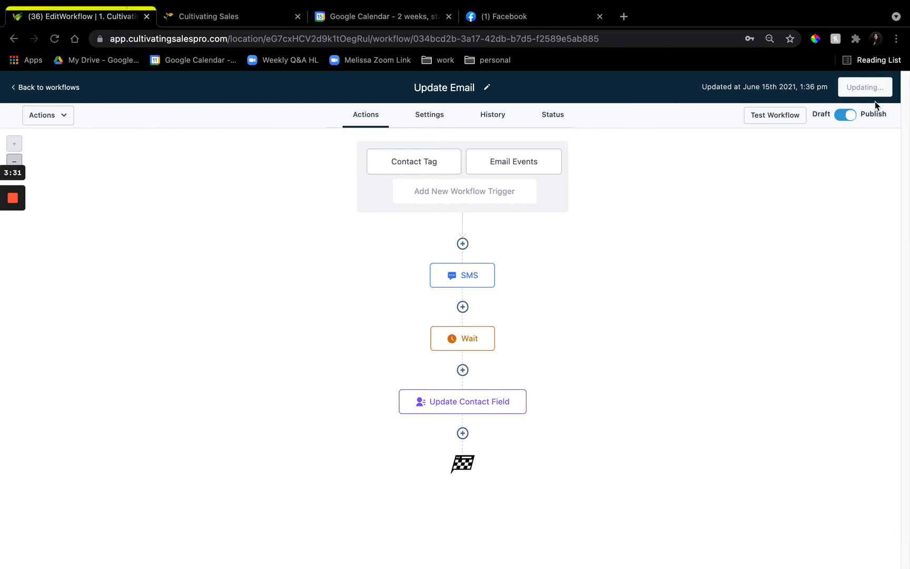
# Open the enrolled contact's record from the workflow status list and compare their tags, texted reply and stored email address
pyautogui.click(551, 124)
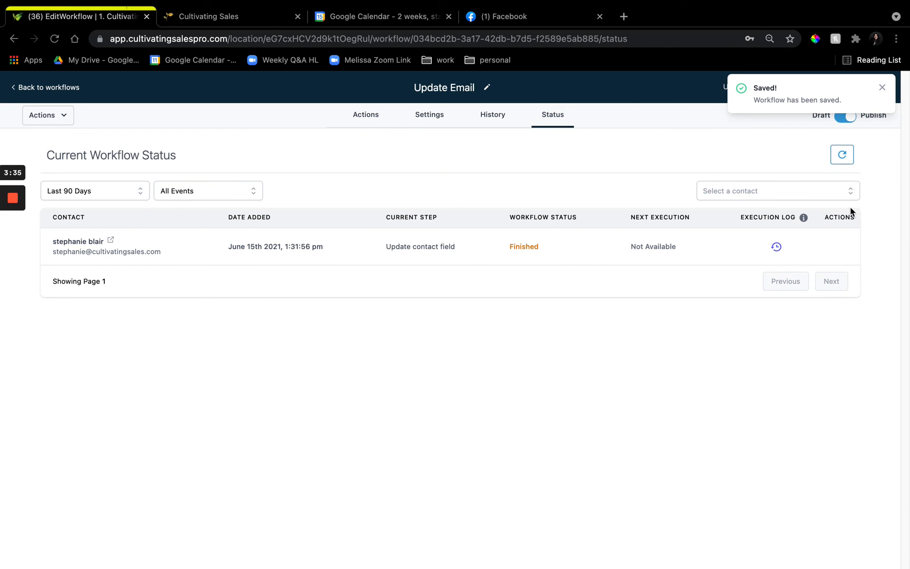
pyautogui.click(110, 240)
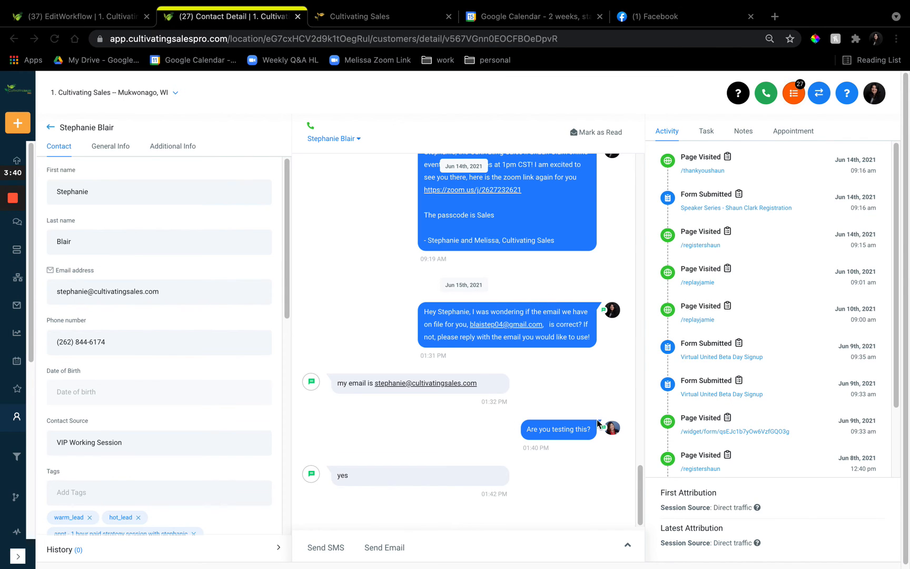
pyautogui.scroll(-1, 200, 370)
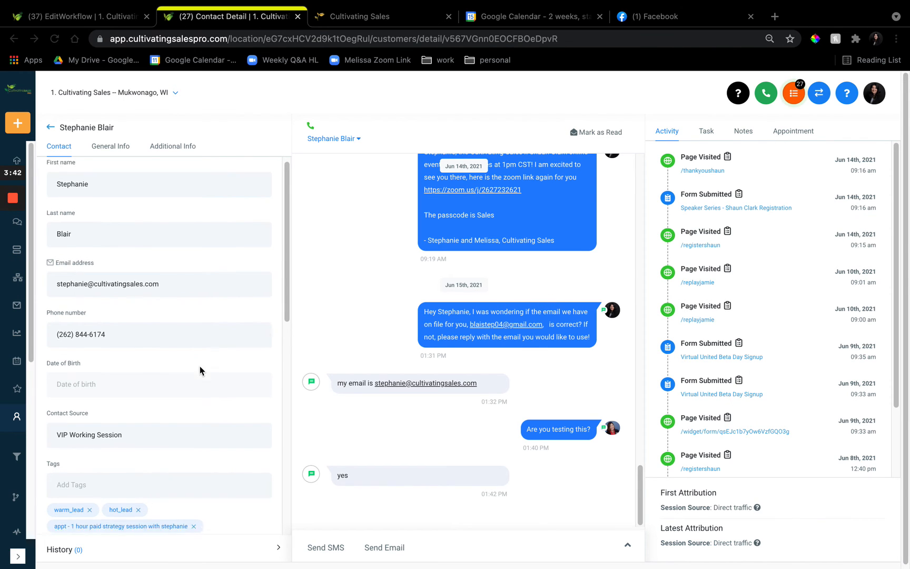
pyautogui.scroll(-4, 192, 379)
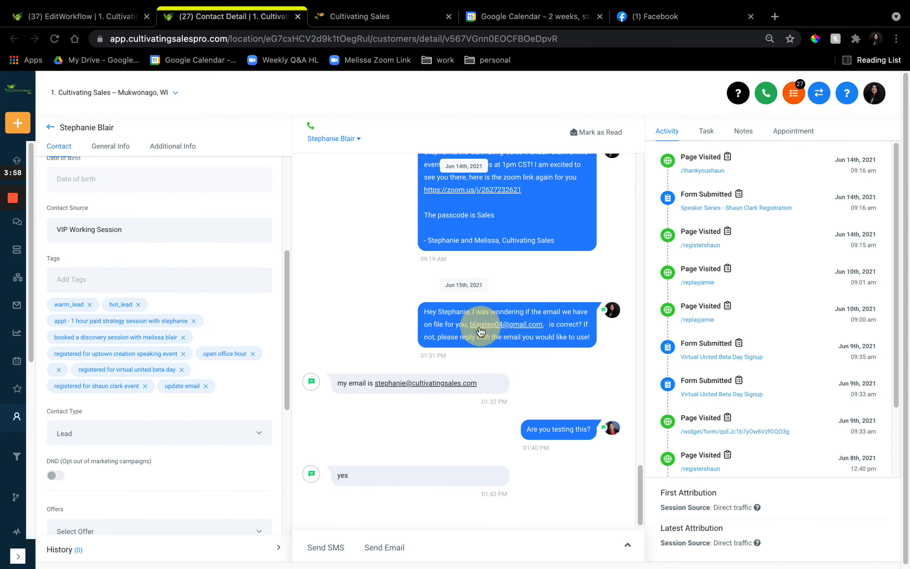
pyautogui.moveTo(338, 384); pyautogui.dragTo(496, 385)
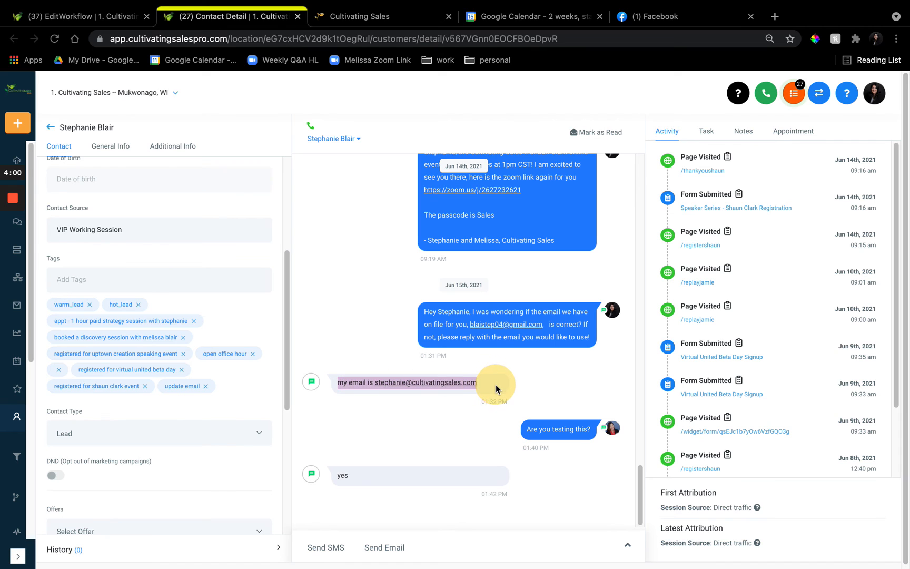
pyautogui.click(495, 386)
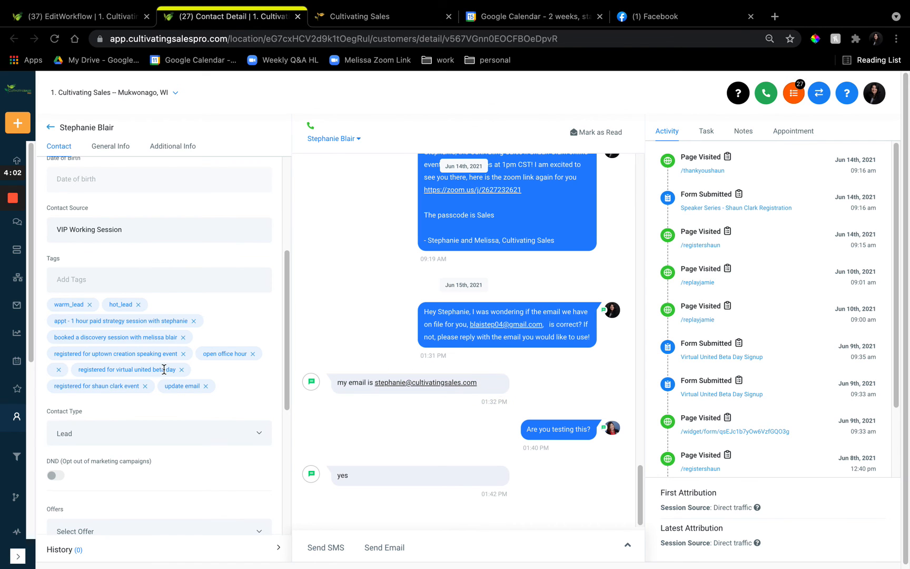
pyautogui.scroll(3, 163, 368)
pyautogui.scroll(1, 164, 371)
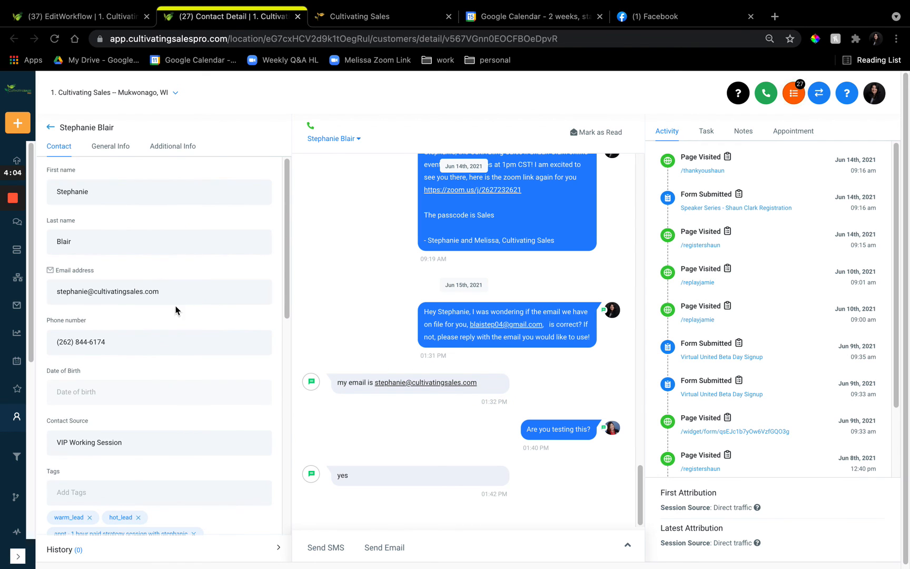
pyautogui.moveTo(211, 291); pyautogui.dragTo(31, 289)
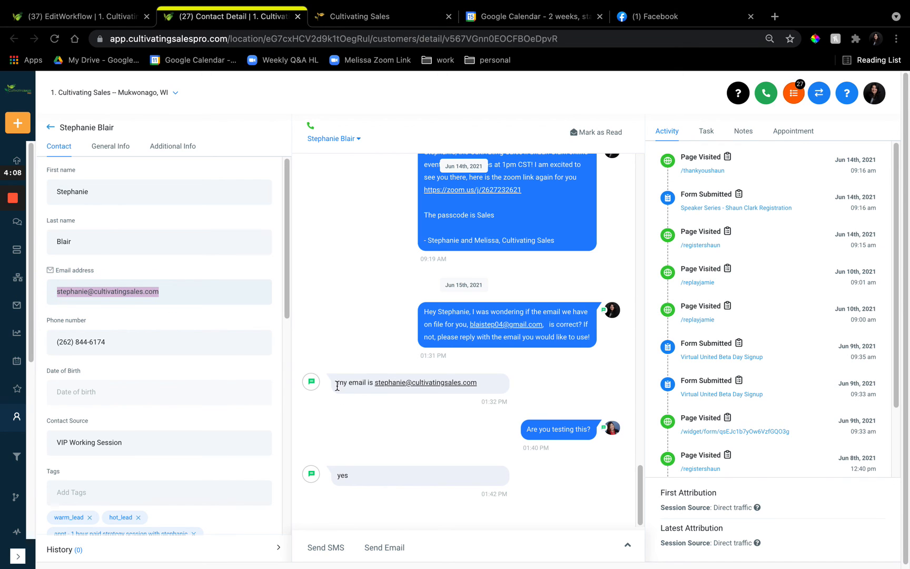
pyautogui.moveTo(336, 383); pyautogui.dragTo(372, 386)
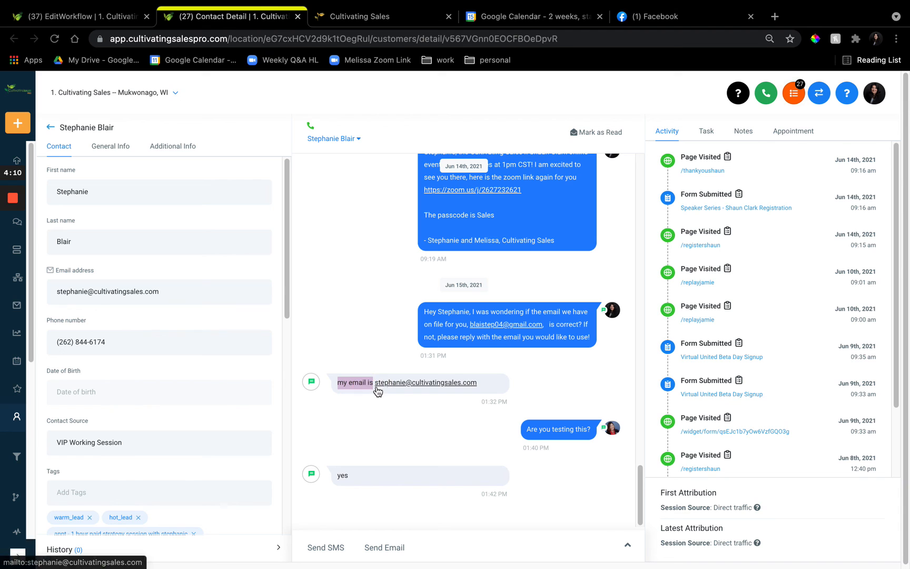
pyautogui.click(405, 399)
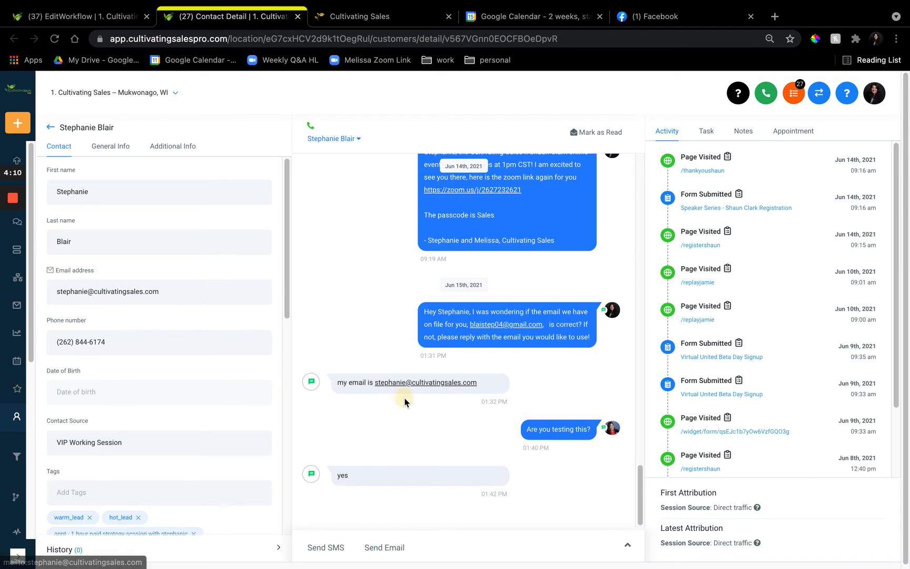
# Review the enrolled contact's execution log in the Update Email workflow and return to the workflow's status list
pyautogui.click(101, 17)
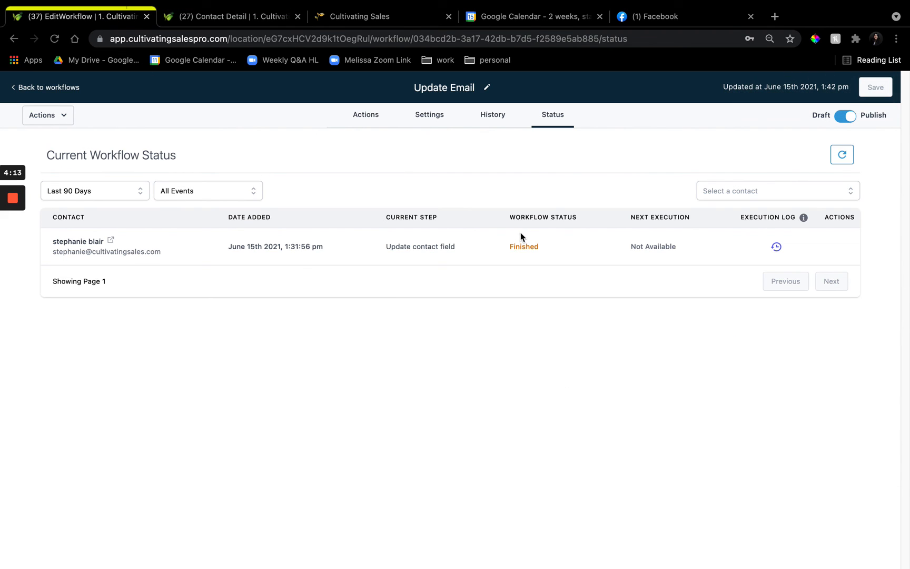
pyautogui.click(776, 248)
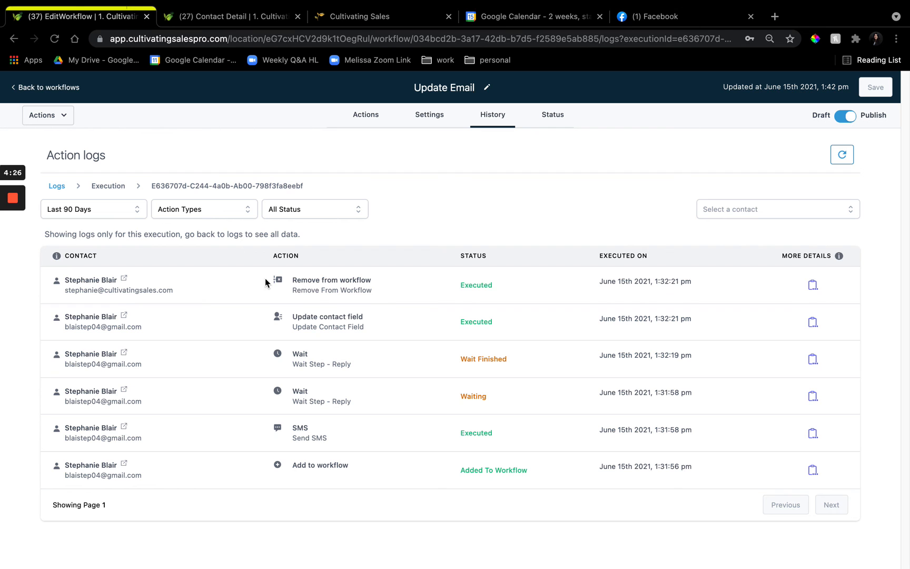
pyautogui.click(547, 116)
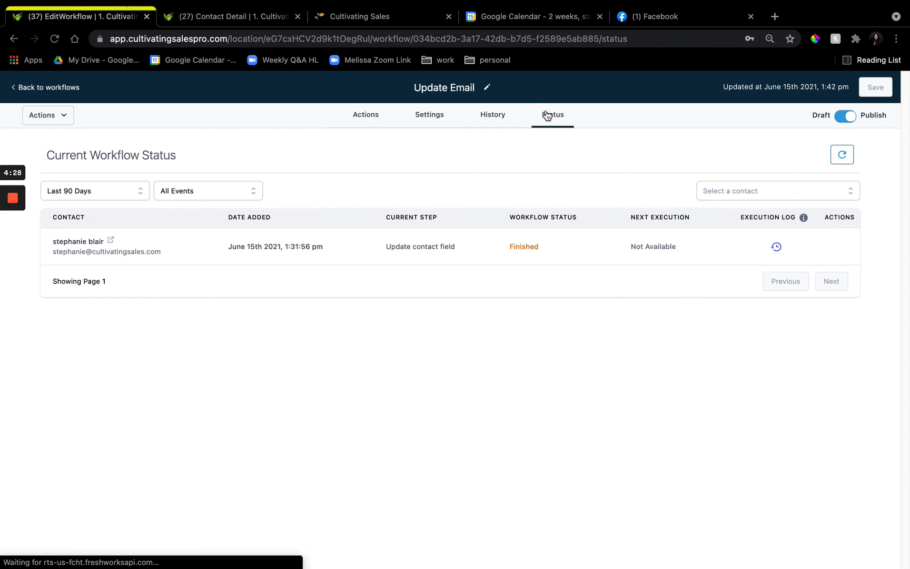
# From the contact's record, view the help library and its chat support form, and close both without starting a chat
pyautogui.click(240, 17)
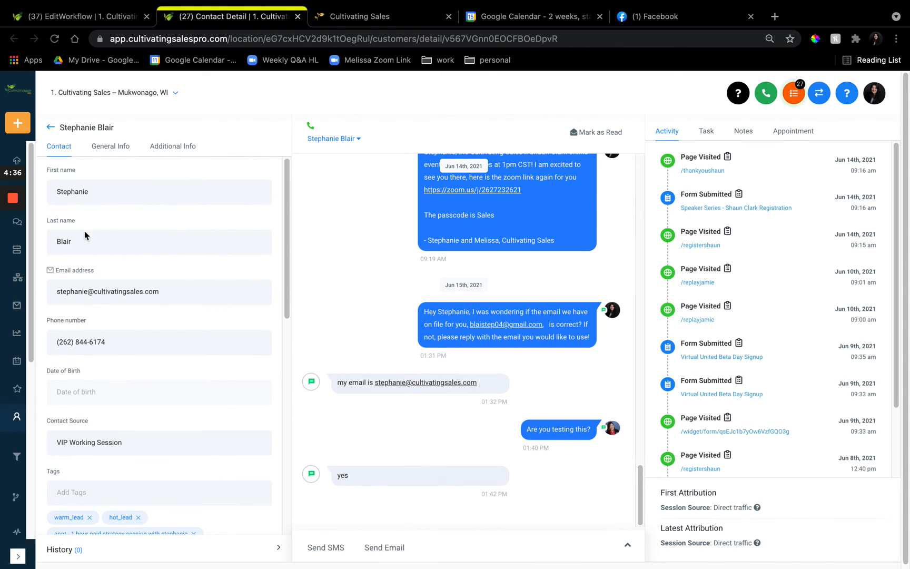
pyautogui.moveTo(9, 208)
pyautogui.click(739, 100)
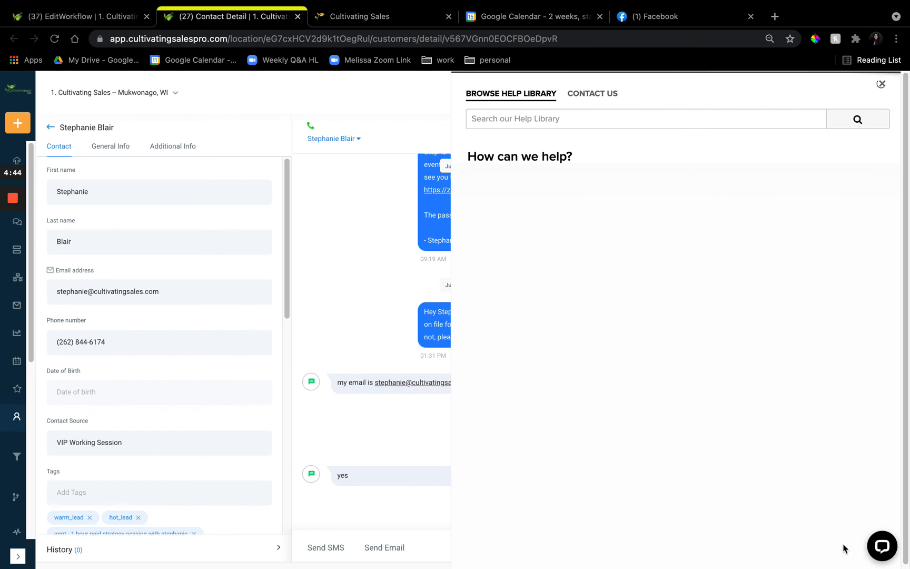
pyautogui.click(881, 547)
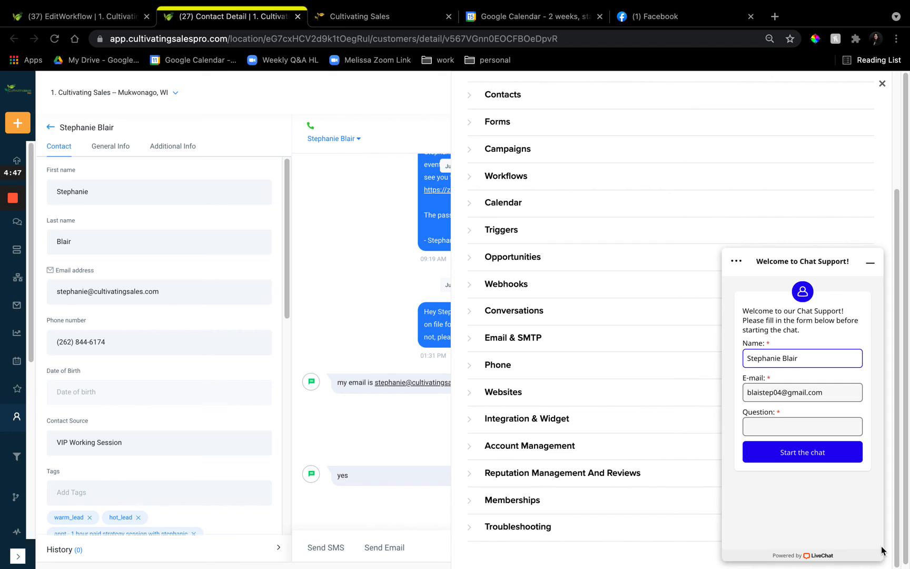
pyautogui.click(871, 263)
pyautogui.click(882, 83)
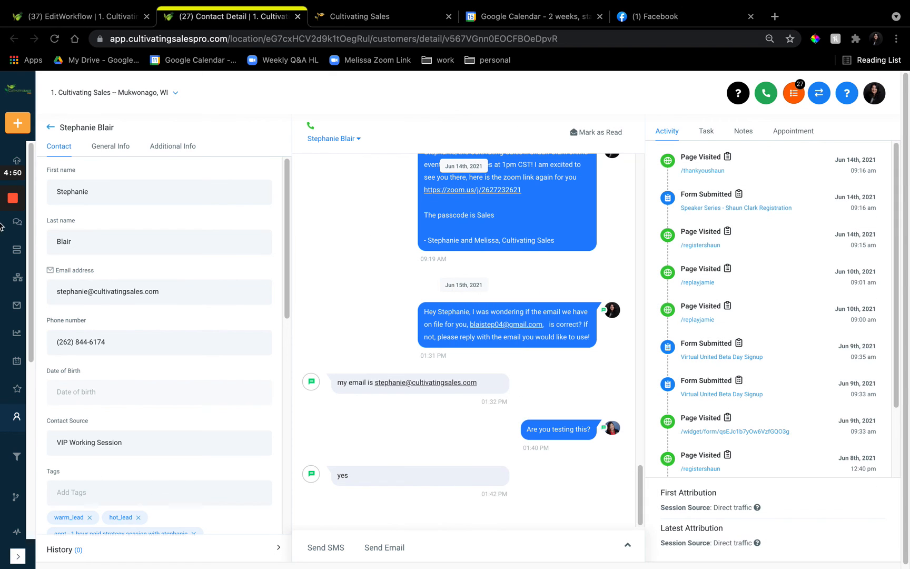